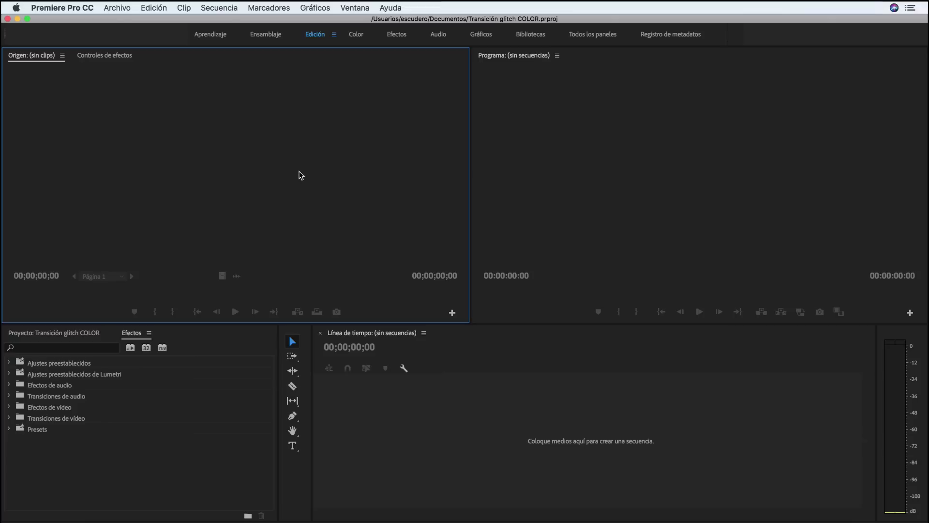
Step: Create a new sequence from the HDV 1080p30 preset named 'Transicion Color'
click(117, 8)
mouse_move(121, 22)
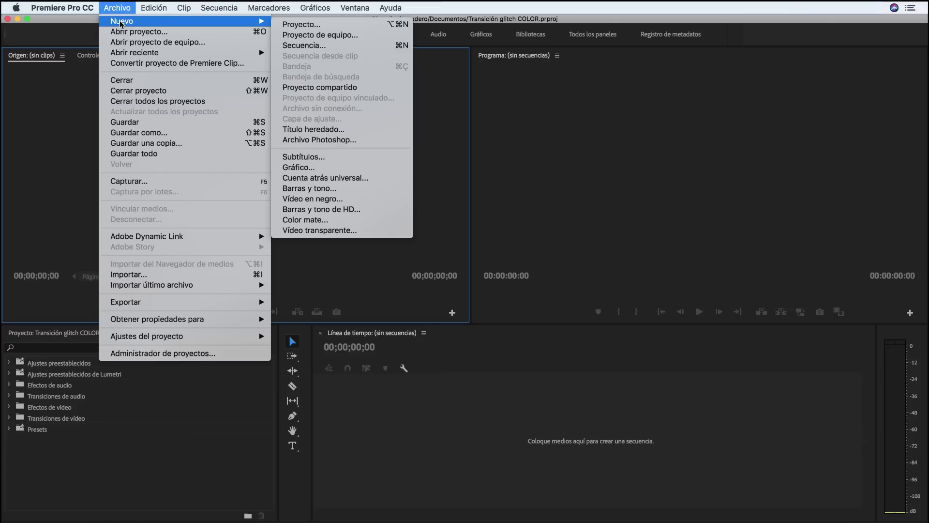
click(304, 45)
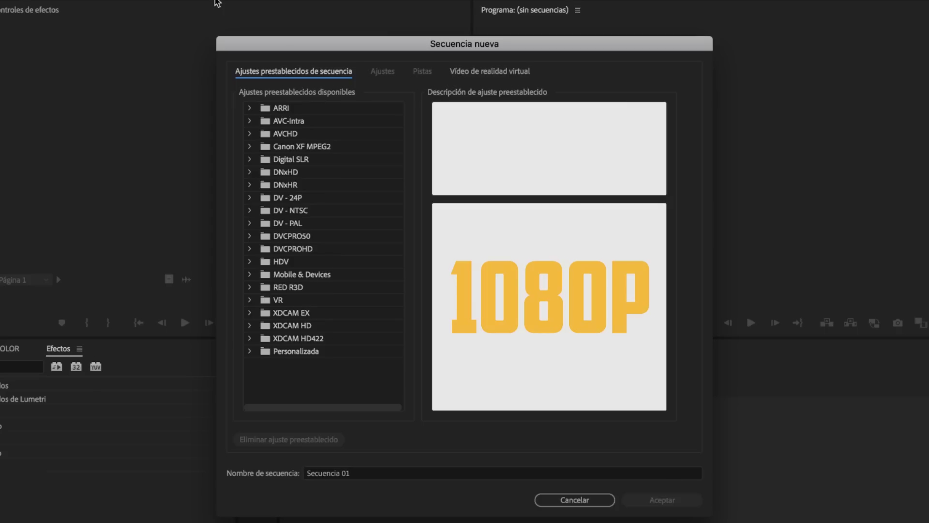
click(250, 263)
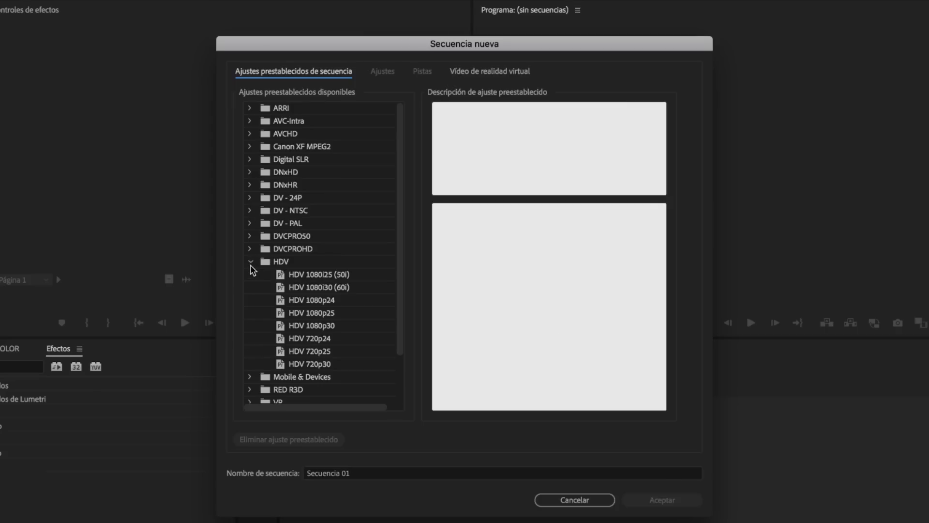
click(312, 327)
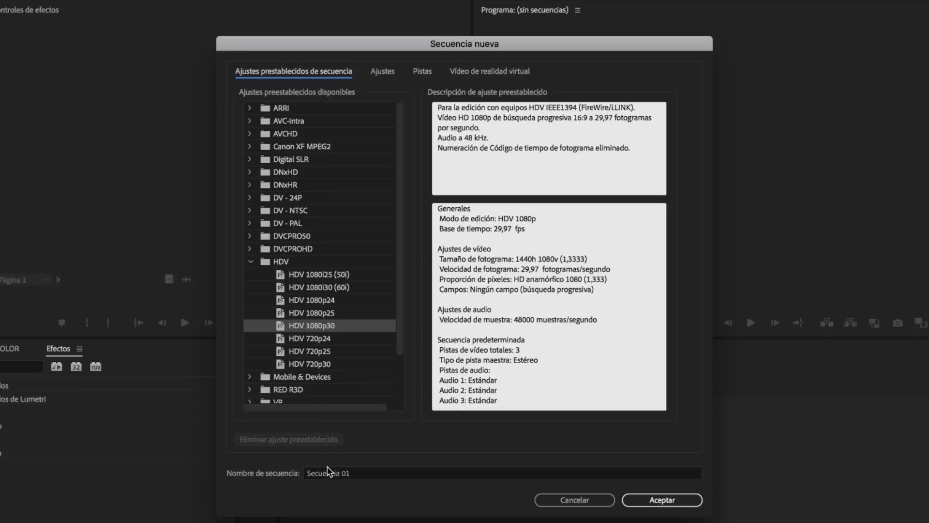
click(348, 473)
text(Transicion Color)
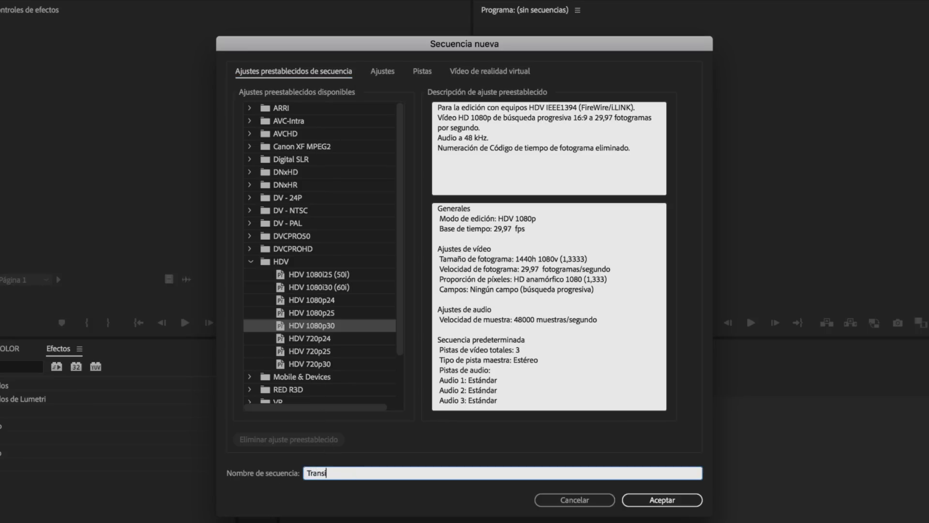
click(670, 500)
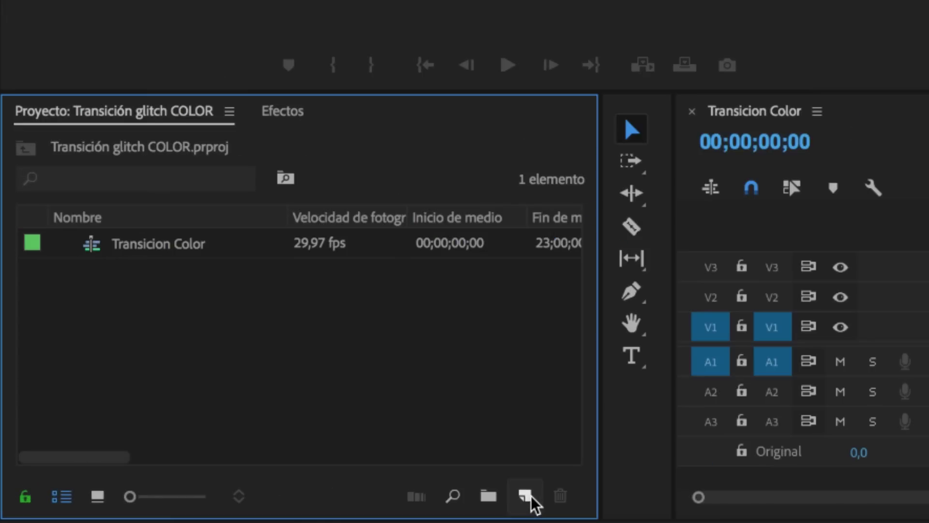
Step: Create a 1440x1080 colour matte in saturated pink-red F9064A
click(531, 496)
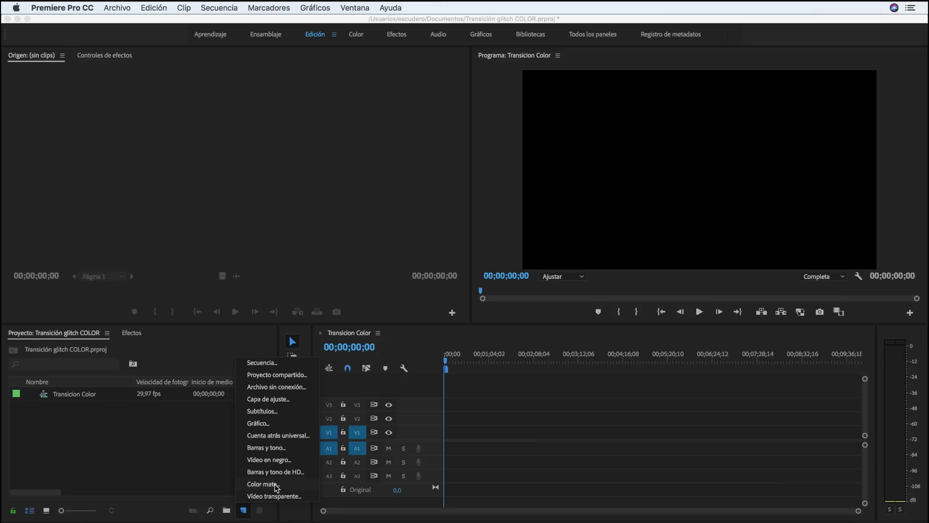
click(586, 439)
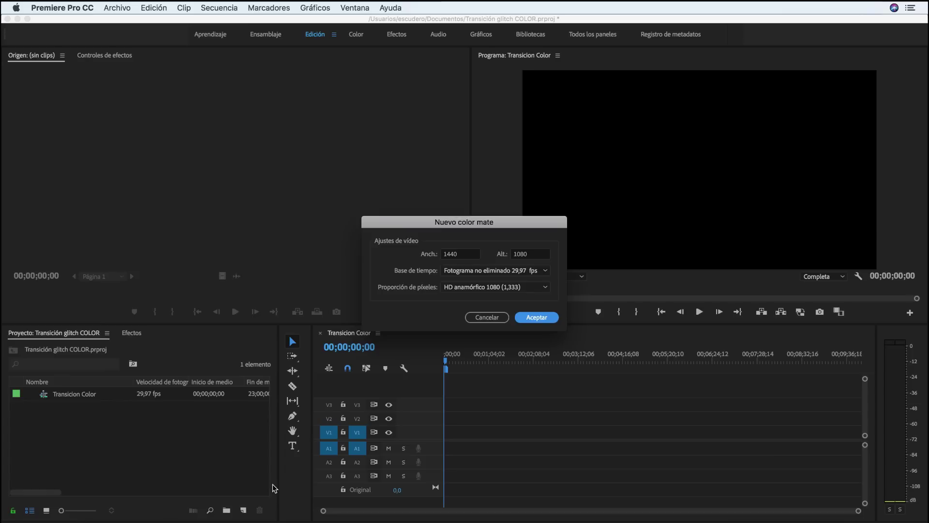
click(540, 318)
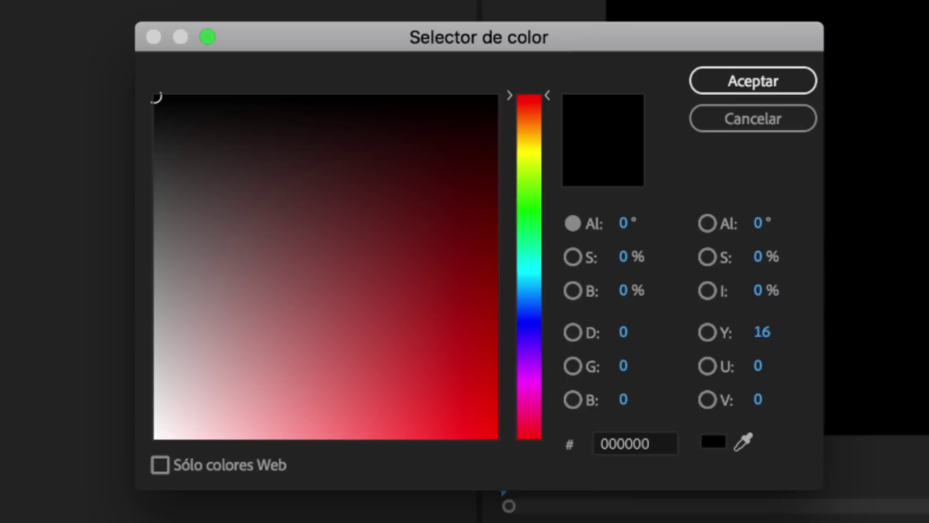
click(536, 421)
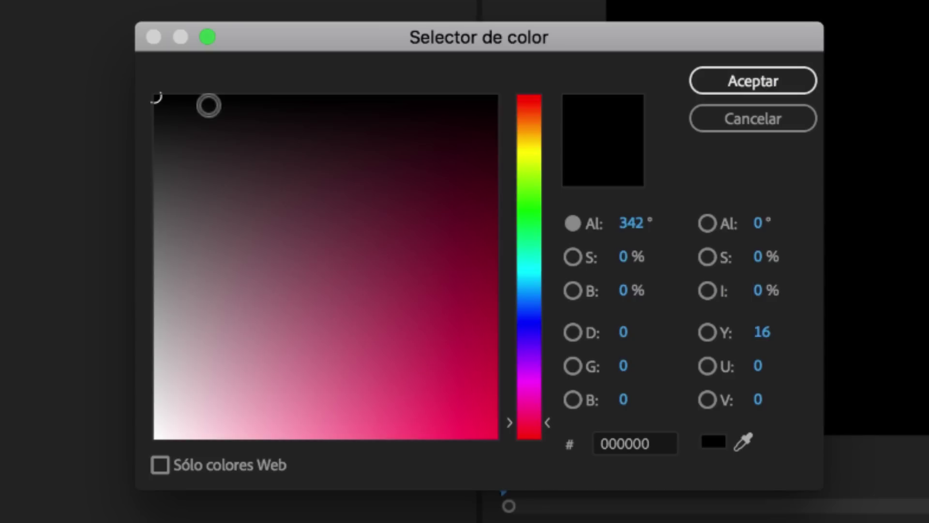
click(304, 223)
mouse_move(328, 245)
mouse_down()
mouse_move(490, 437)
mouse_move(488, 428)
mouse_up()
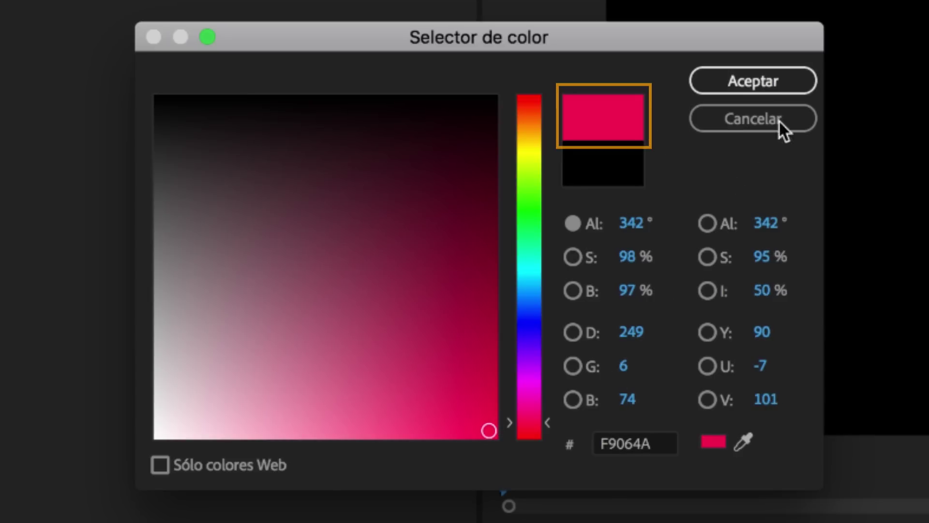
click(766, 82)
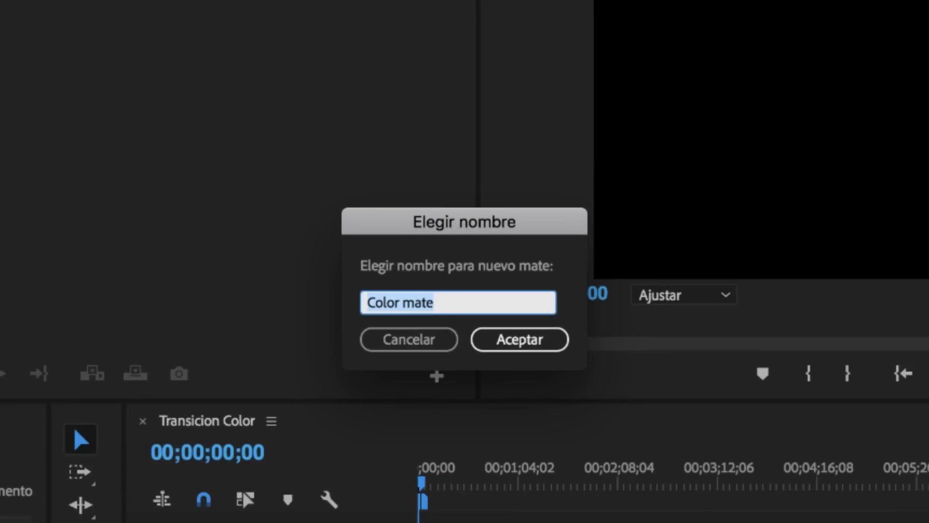
Step: Name the matte '01' and place it at the start of track V1
text(01)
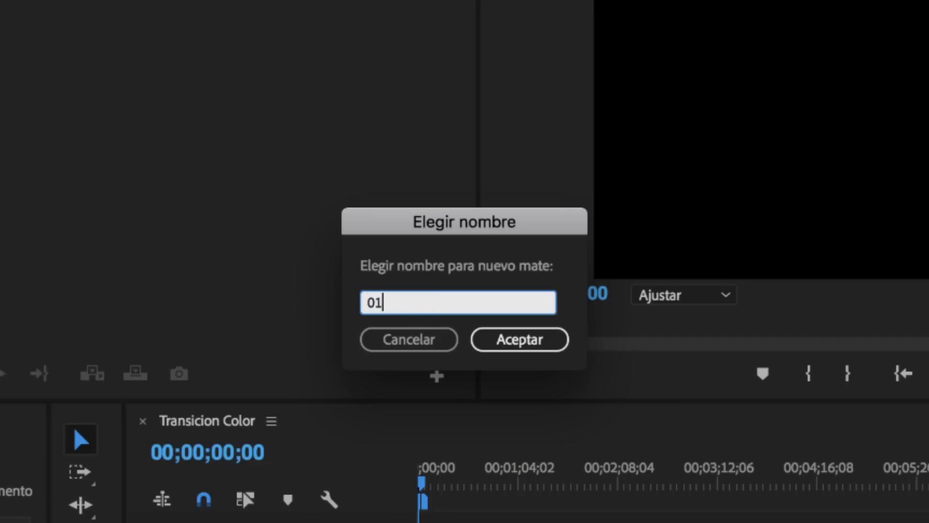
click(517, 340)
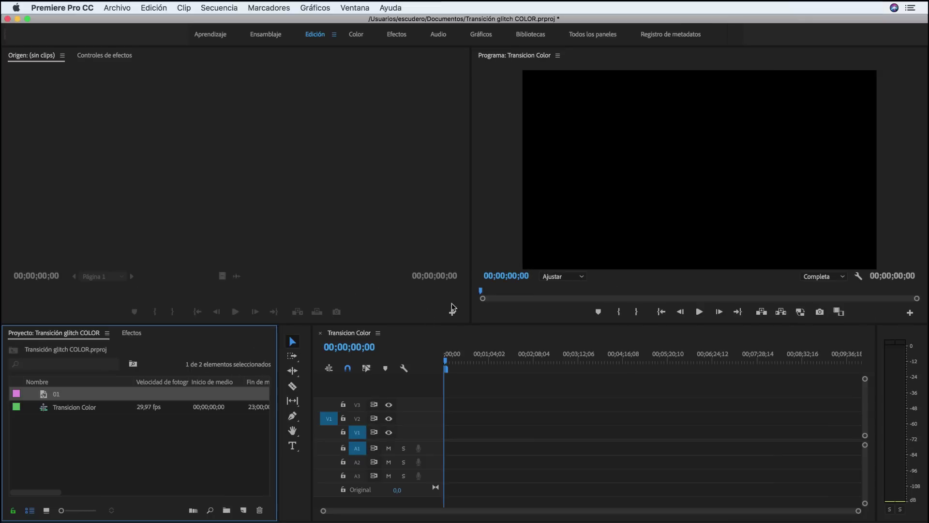
drag(66, 399, 452, 434)
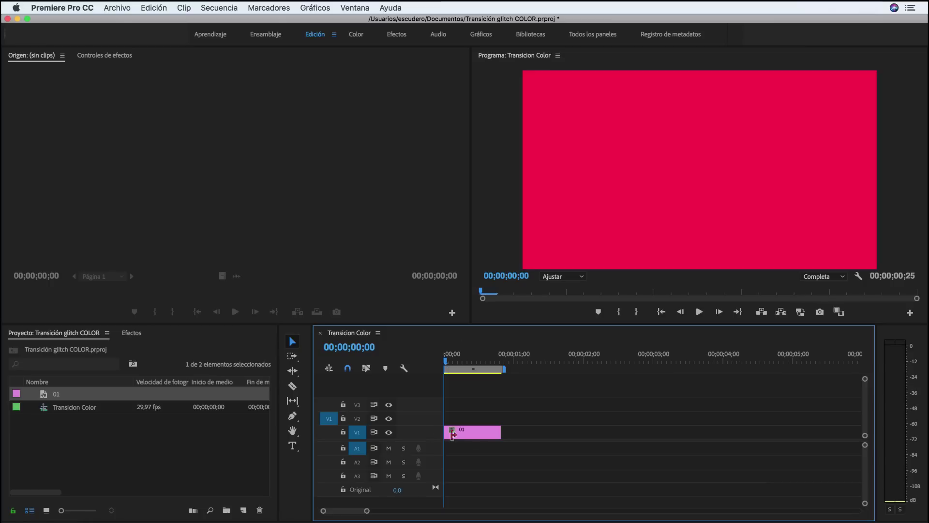
key(shift+4)
Step: Create a bright magenta colour matte named '02'
click(243, 510)
click(262, 484)
click(540, 316)
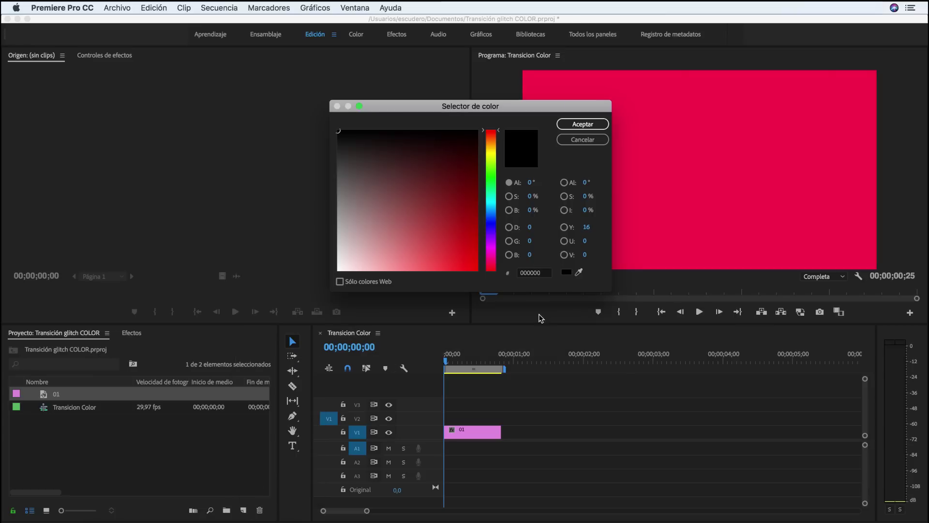
click(492, 251)
click(474, 267)
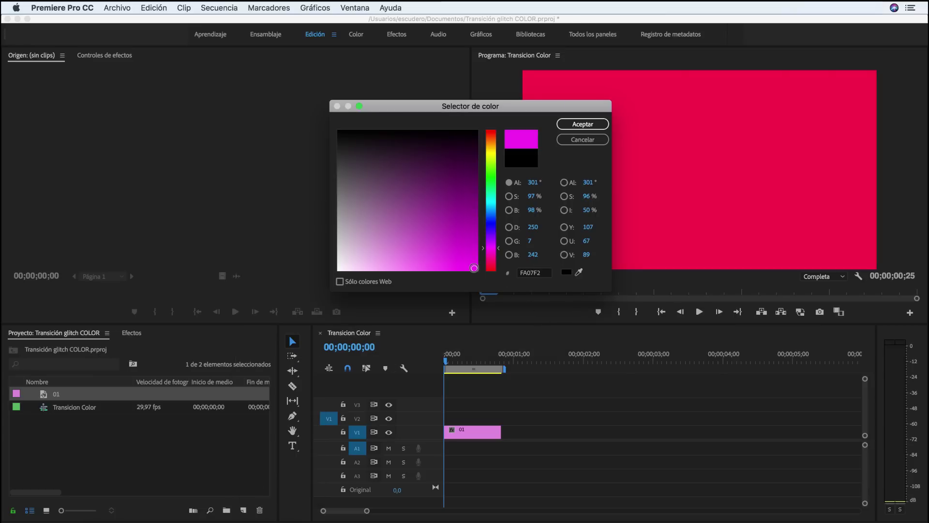
click(581, 124)
text(02)
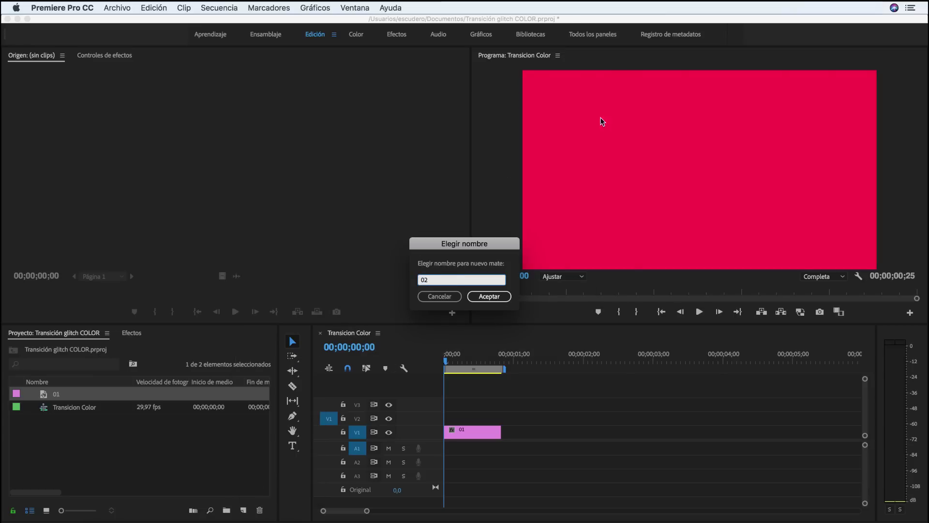
click(495, 296)
Step: Create colour mattes '03' in purple and '04' in a new hue
click(243, 511)
click(262, 483)
click(536, 316)
click(492, 234)
click(473, 265)
click(583, 125)
click(244, 510)
click(261, 484)
click(475, 266)
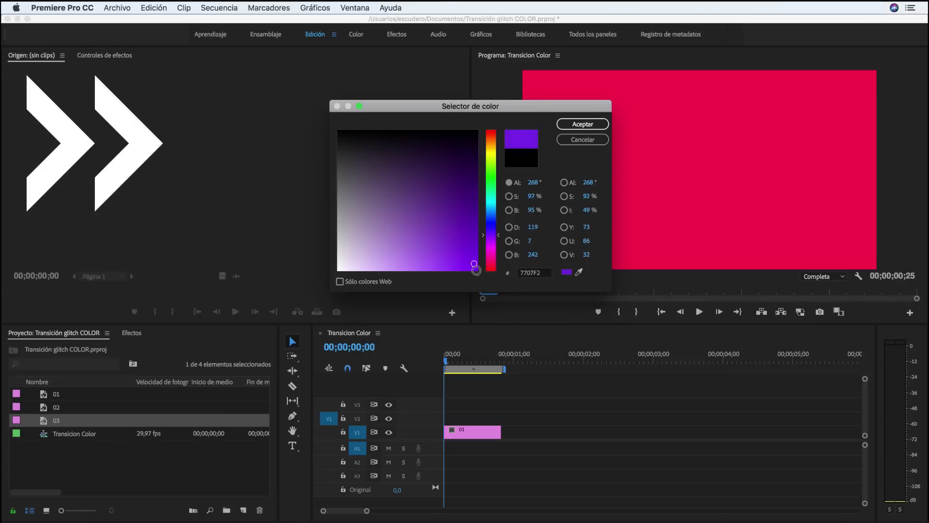
click(582, 125)
click(243, 511)
click(262, 483)
Step: Create colour mattes '05' and '06', each in a new hue
click(535, 317)
click(583, 124)
click(243, 510)
click(261, 484)
click(537, 318)
click(497, 212)
click(583, 125)
click(244, 510)
Step: Create colour mattes '07' in cyan and '08' in green
click(261, 484)
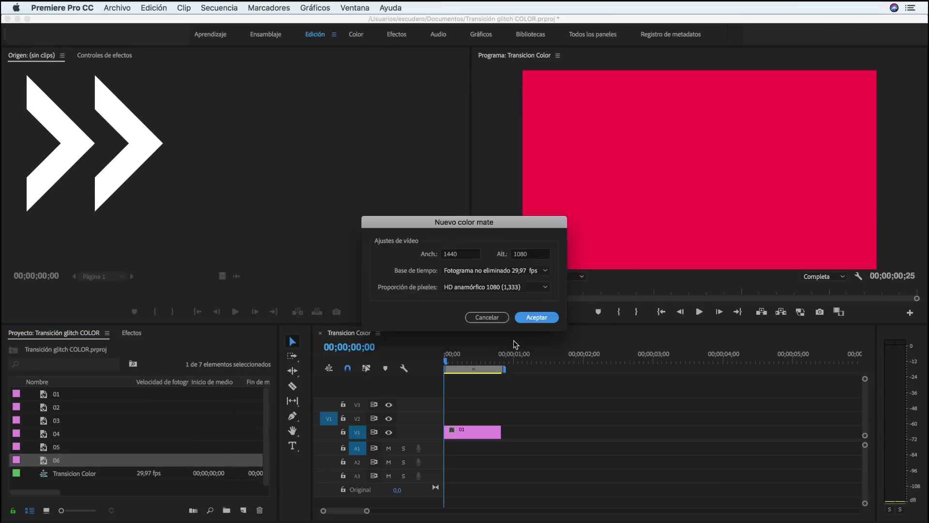
click(536, 317)
click(491, 202)
click(583, 125)
click(244, 510)
click(261, 484)
click(537, 317)
click(498, 197)
click(583, 124)
key(Return)
click(244, 510)
click(262, 484)
Step: Create colour mattes '09' in a green shade and '10' in yellow
click(536, 317)
click(497, 180)
click(583, 125)
click(243, 511)
click(262, 483)
click(536, 317)
click(492, 162)
click(474, 268)
click(583, 125)
Step: Create colour mattes '11' in orange and '12' in bright red
click(244, 510)
click(261, 483)
click(536, 317)
click(491, 145)
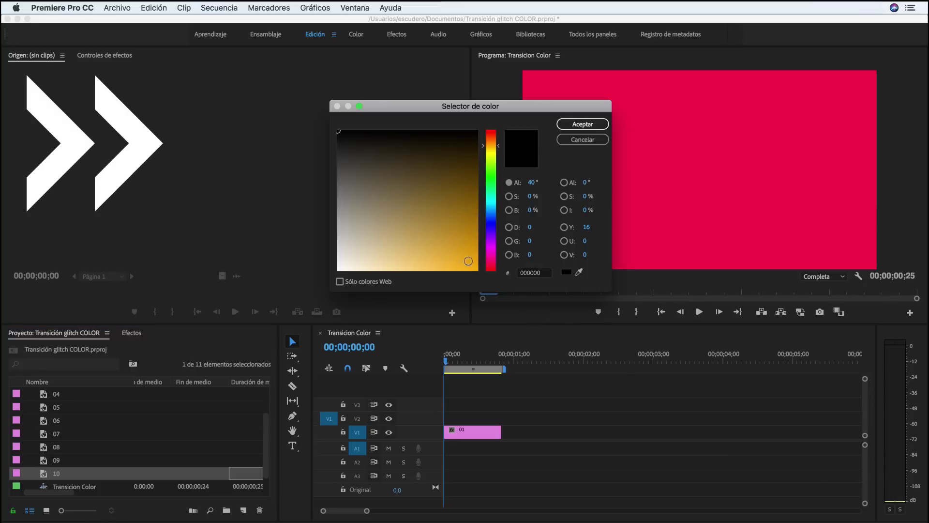
click(468, 262)
click(583, 125)
click(490, 295)
click(243, 510)
click(476, 244)
click(582, 124)
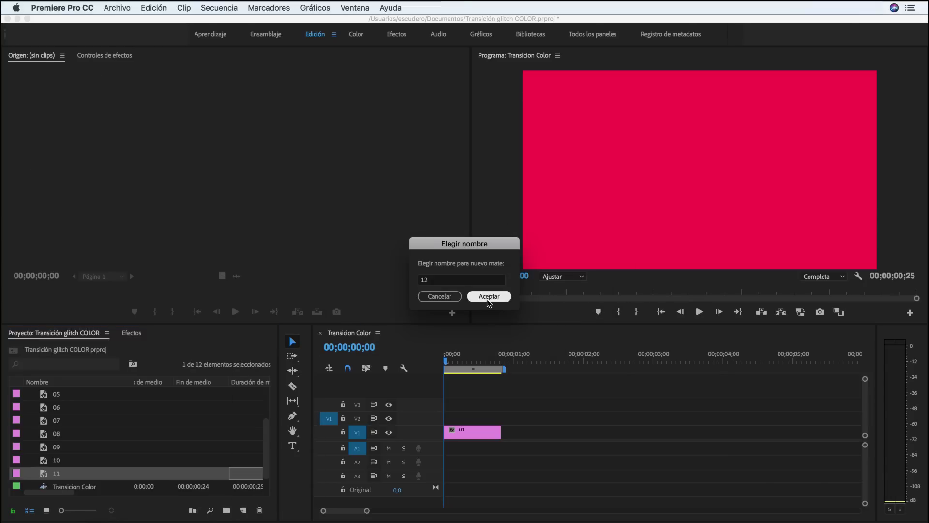
click(488, 297)
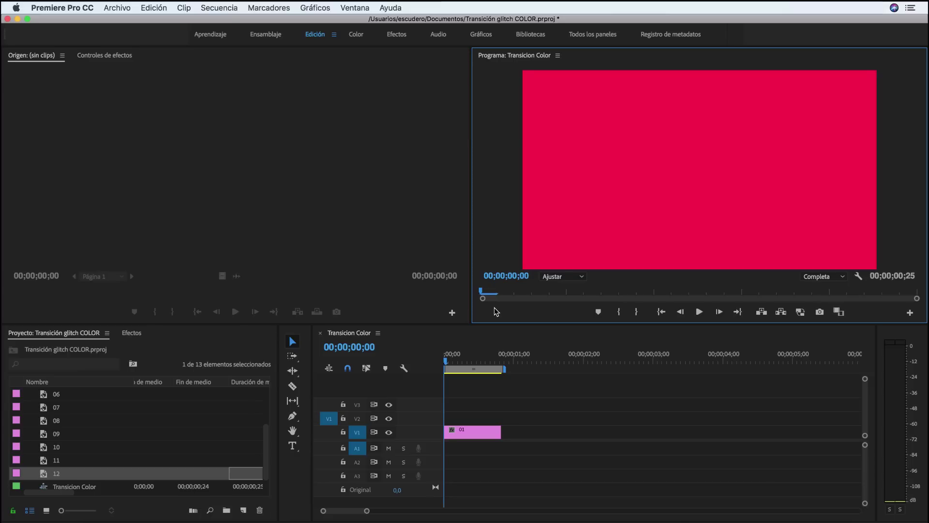
Step: Zoom the timeline and place mattes 02 and 03 on V1, one frame apart
drag(367, 511, 359, 513)
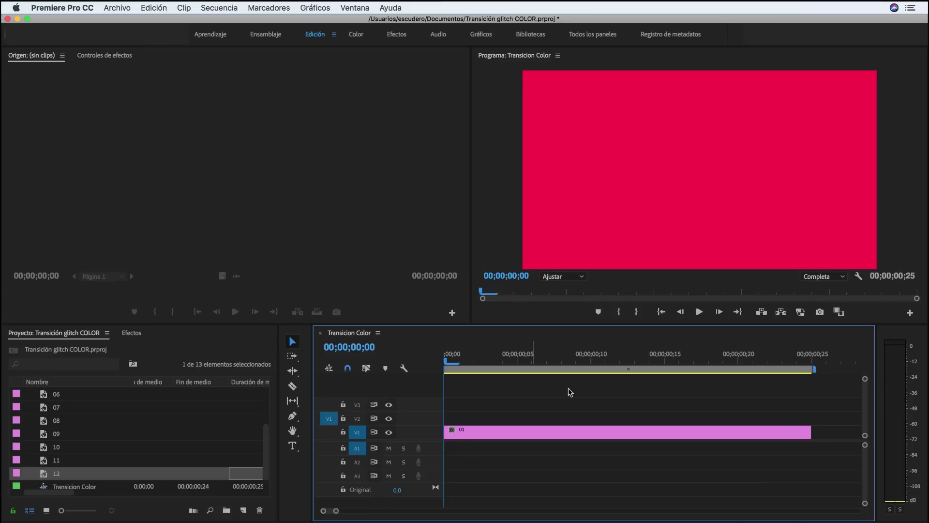
click(719, 312)
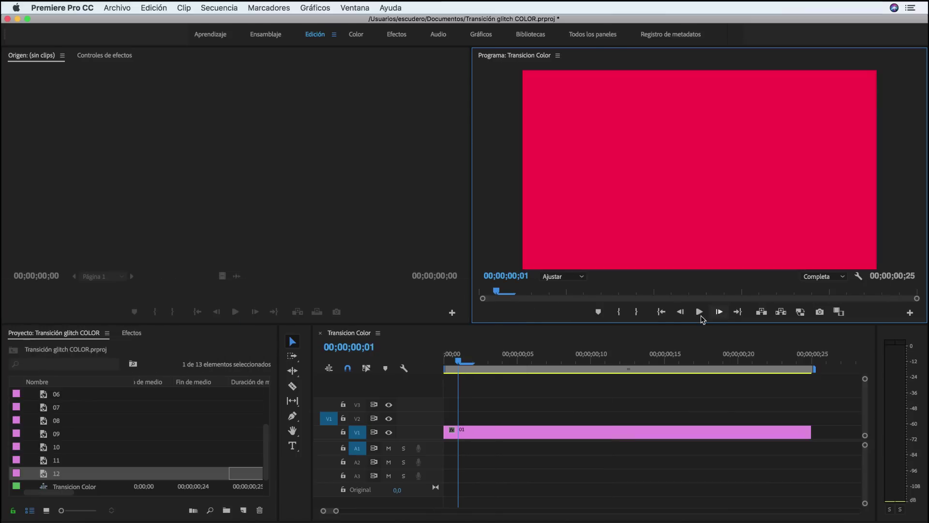
scroll(121, 444, up, 3)
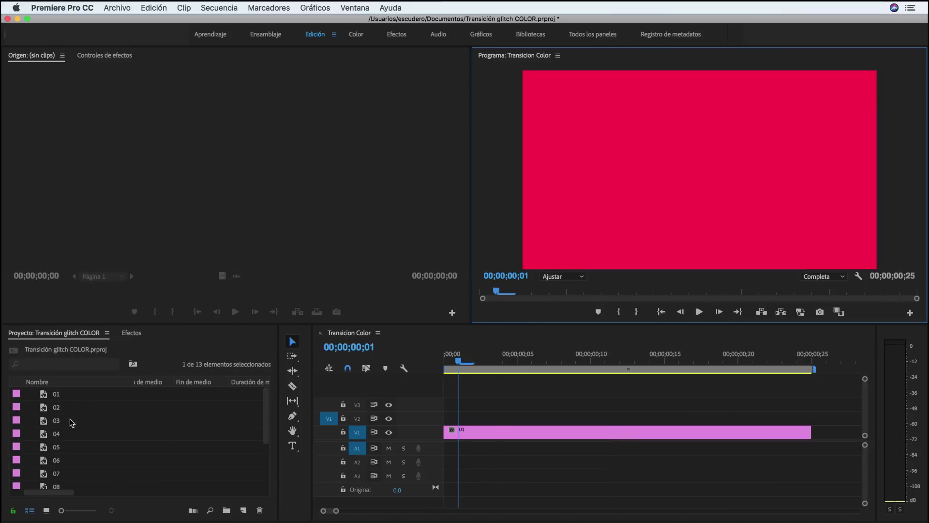
click(59, 412)
drag(44, 411, 460, 435)
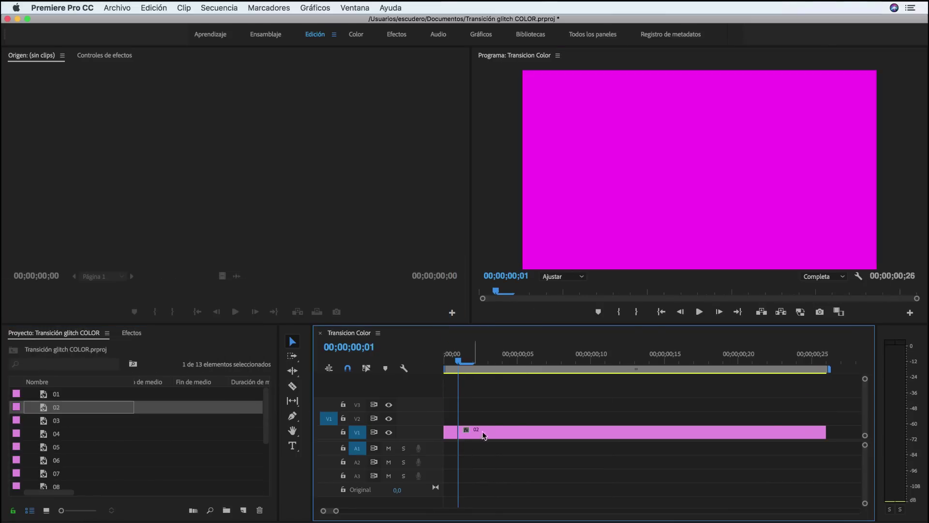
click(721, 313)
click(721, 314)
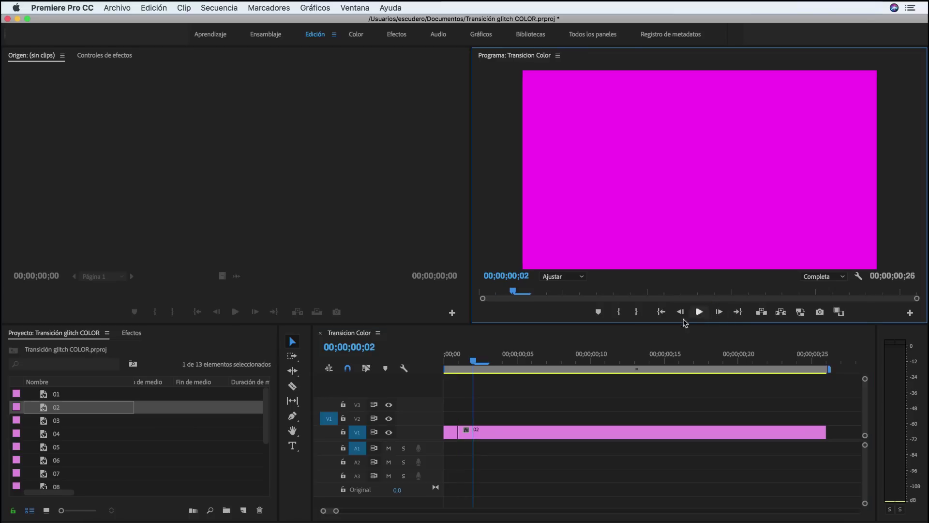
click(56, 420)
drag(57, 424, 480, 436)
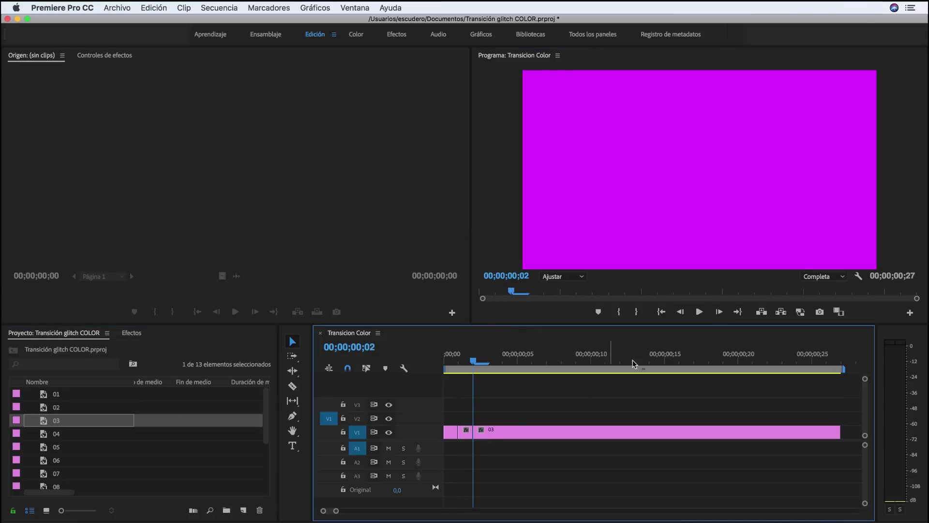
Step: Place mattes 04 through 07 on V1, each one frame after the previous
click(720, 313)
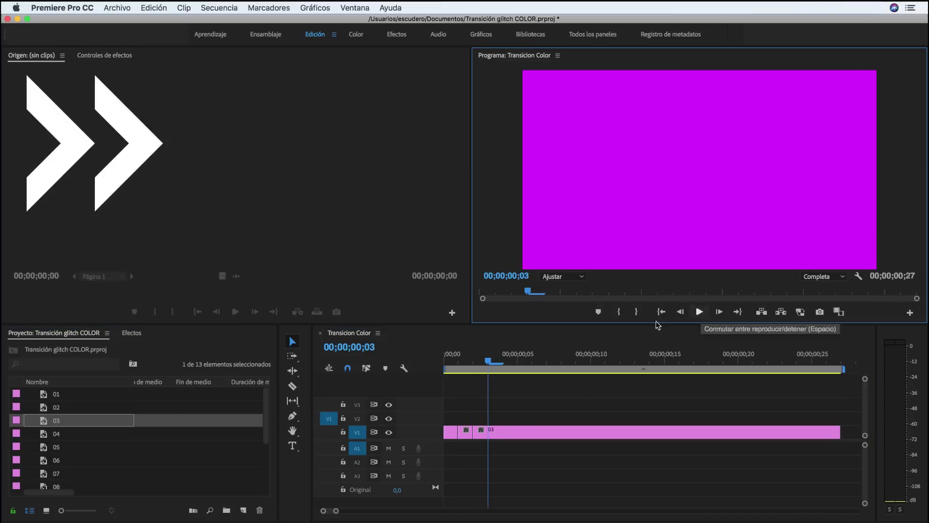
click(51, 434)
drag(51, 434, 496, 432)
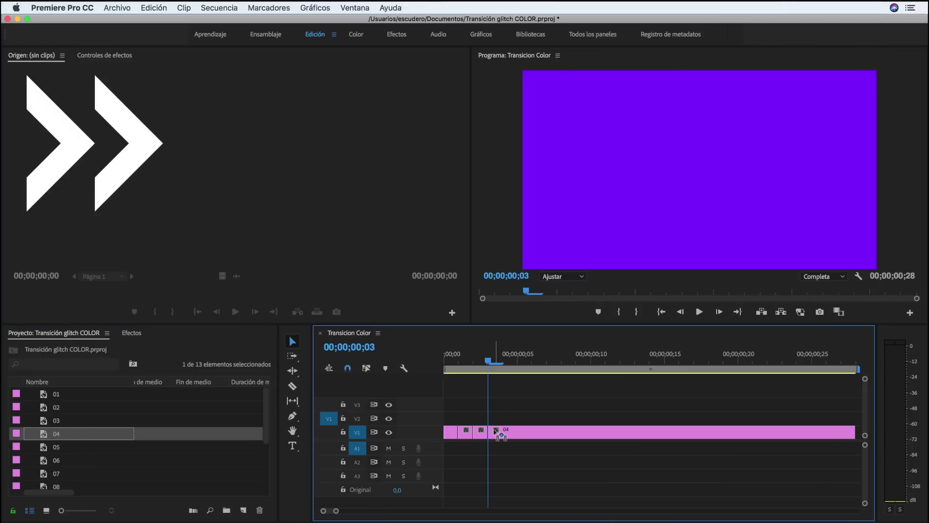
click(720, 312)
click(50, 448)
drag(51, 447, 504, 432)
click(719, 312)
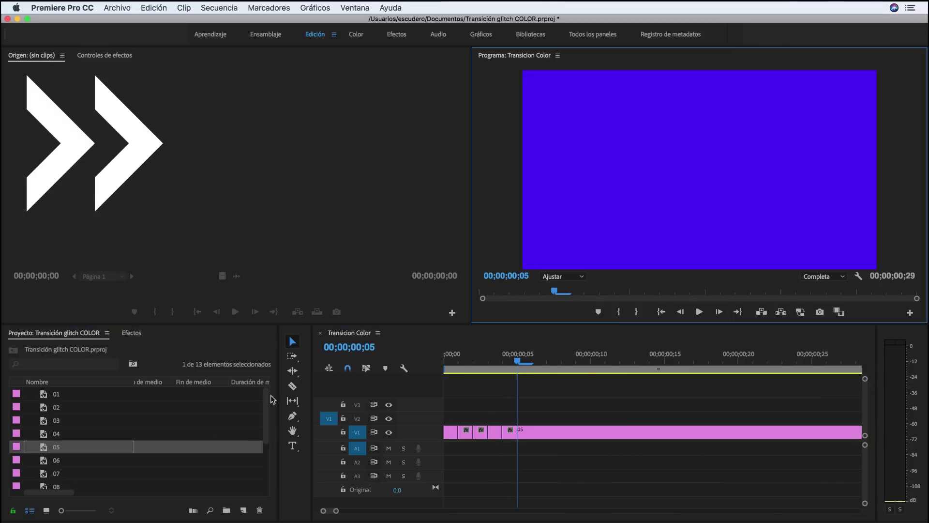
drag(51, 461, 531, 430)
click(719, 312)
mouse_move(54, 473)
mouse_down()
mouse_move(253, 433)
mouse_move(532, 430)
mouse_up()
Step: Place mattes 08 through 12 on V1, each one frame after the previous
click(720, 312)
scroll(107, 461, down, 3)
drag(47, 449, 550, 430)
click(720, 313)
drag(50, 463, 564, 430)
click(720, 312)
mouse_move(55, 475)
mouse_down()
mouse_move(257, 435)
mouse_move(579, 430)
mouse_up()
click(719, 312)
scroll(85, 469, down, 3)
drag(46, 447, 600, 430)
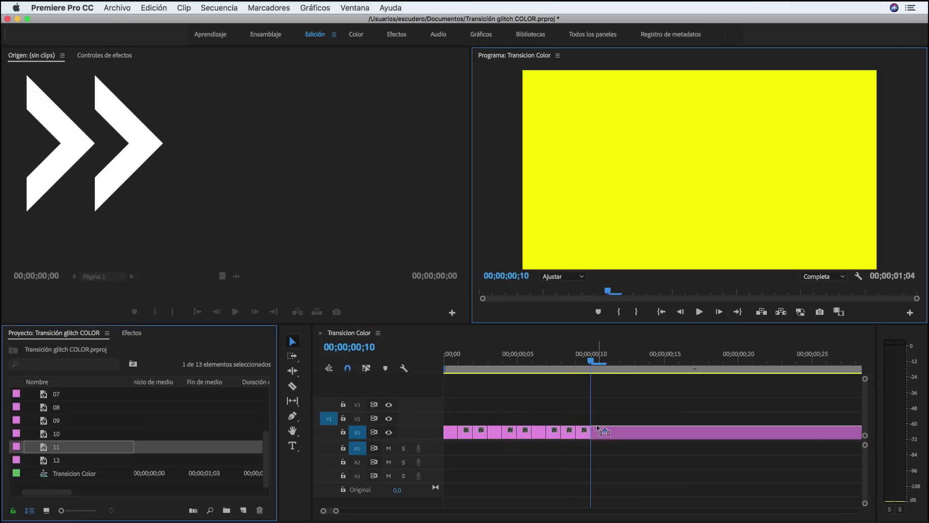
click(720, 312)
drag(46, 460, 613, 432)
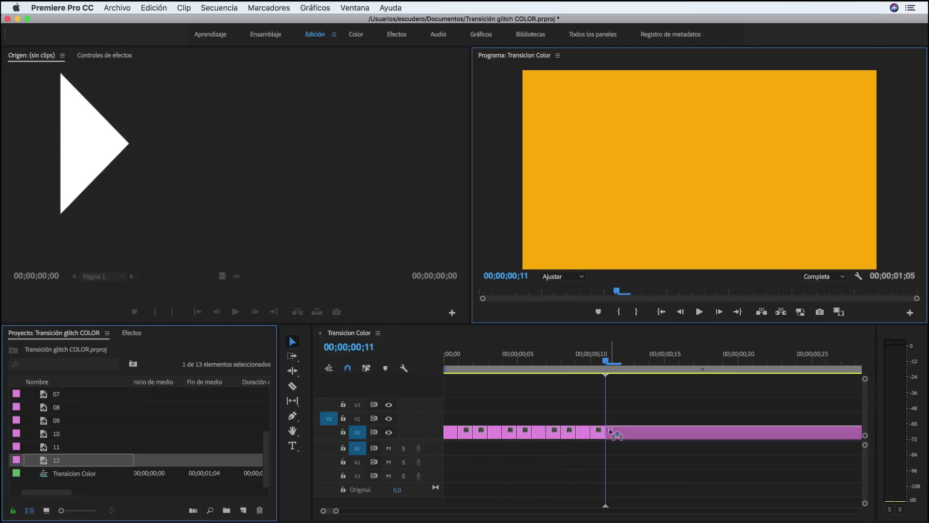
Step: Cut matte 12 at frame 12, delete the remainder, and select all twelve one-frame clips
click(719, 312)
click(292, 386)
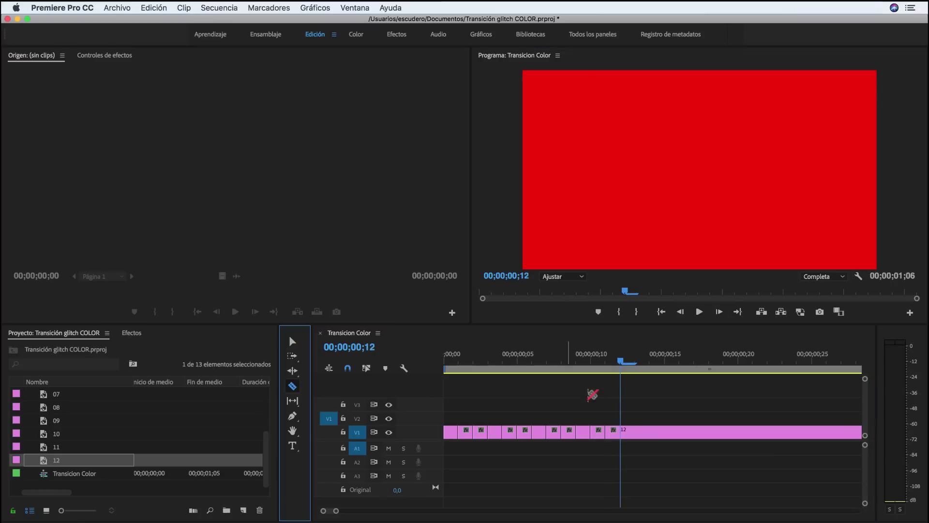
click(621, 432)
key(v)
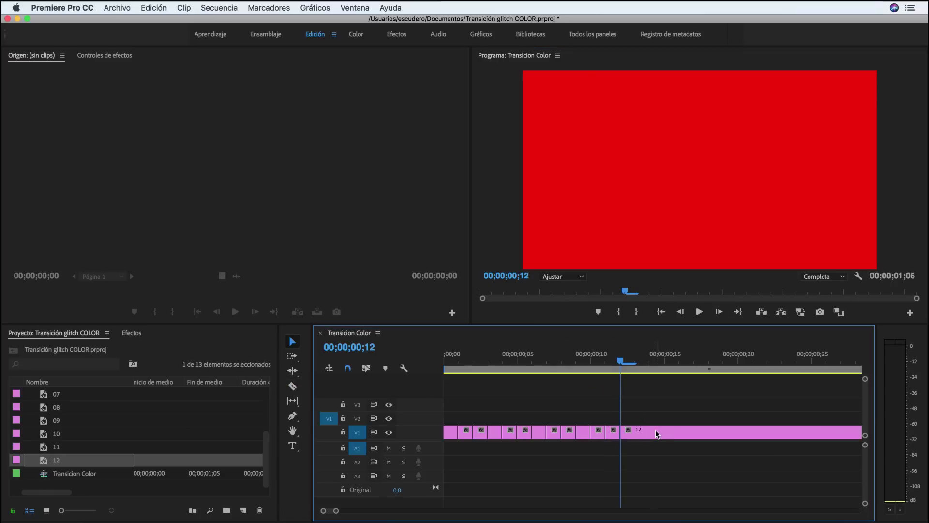
click(656, 432)
key(Delete)
mouse_move(623, 367)
mouse_down()
mouse_move(465, 365)
mouse_move(603, 369)
mouse_up()
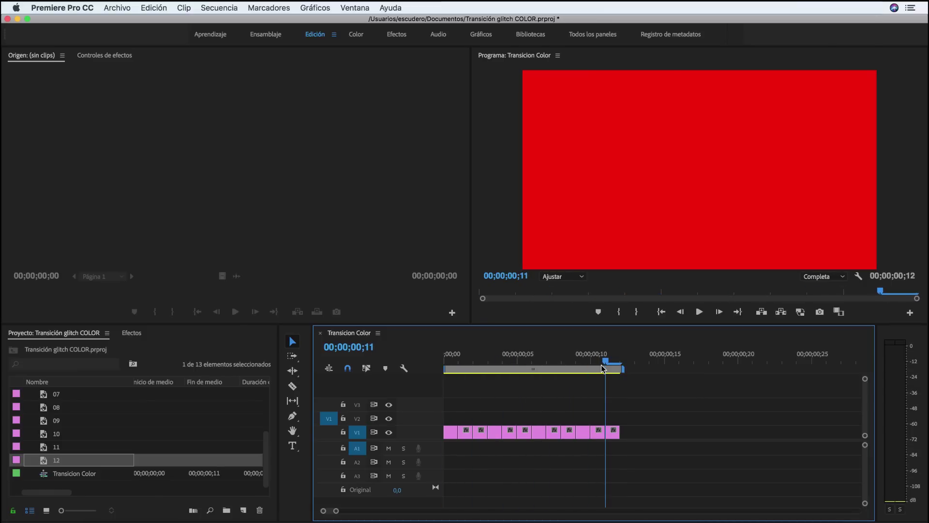
drag(623, 412, 445, 452)
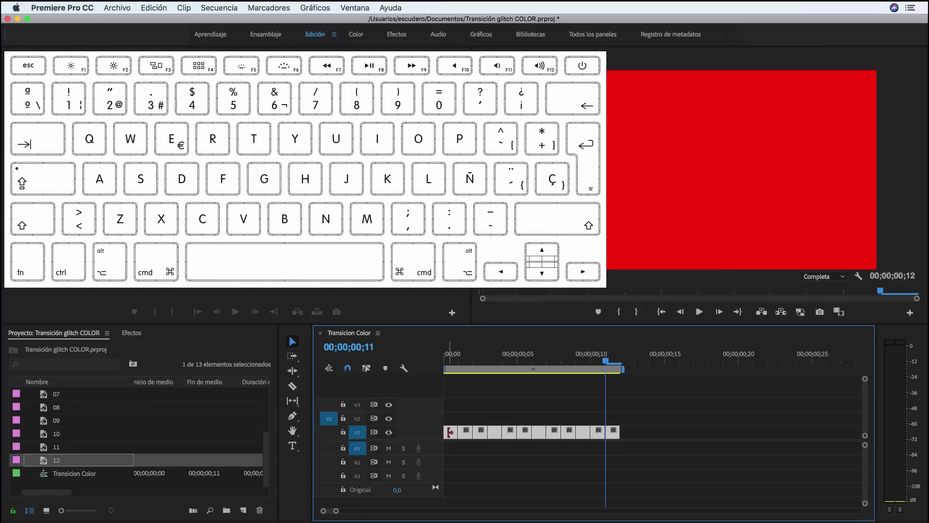
Step: Alt-drag copies of the twelve clips onto V1 right after clip 12, then scrub to check
key(alt)
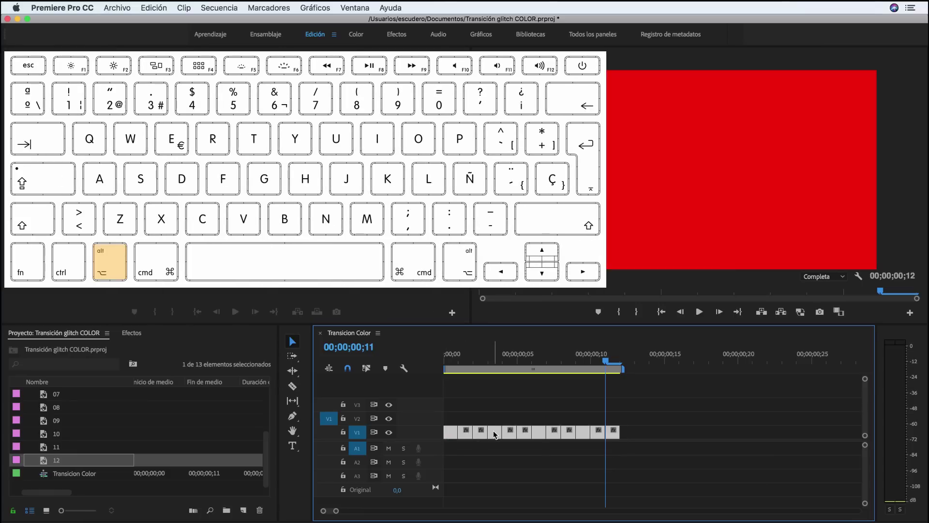
drag(494, 434, 528, 414)
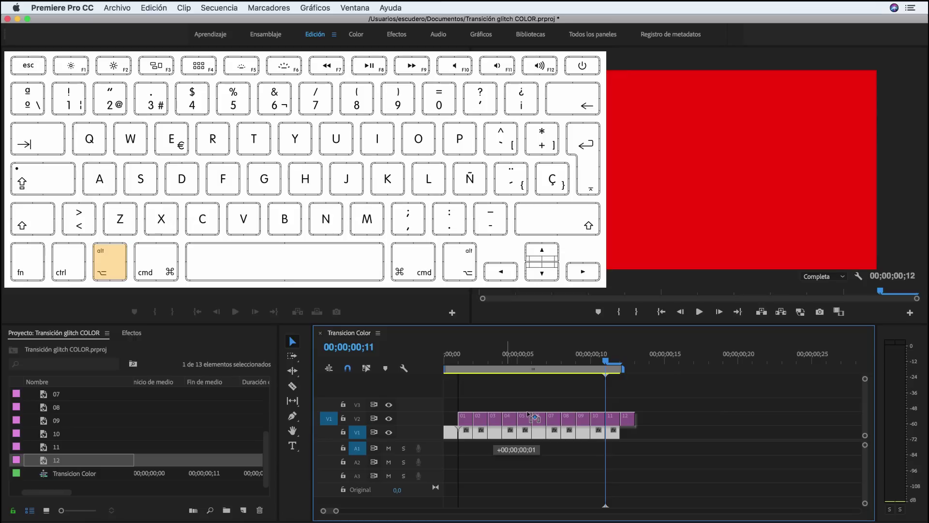
drag(528, 414, 677, 430)
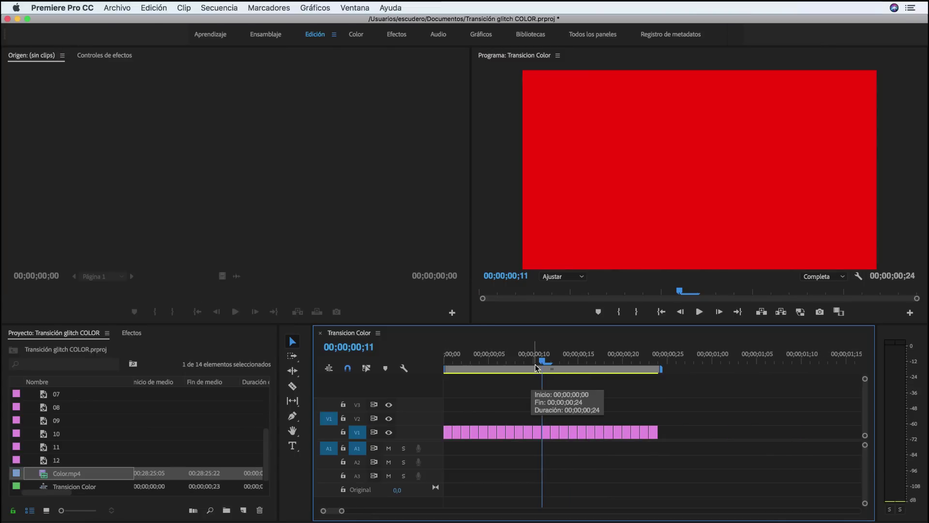
drag(542, 361, 648, 364)
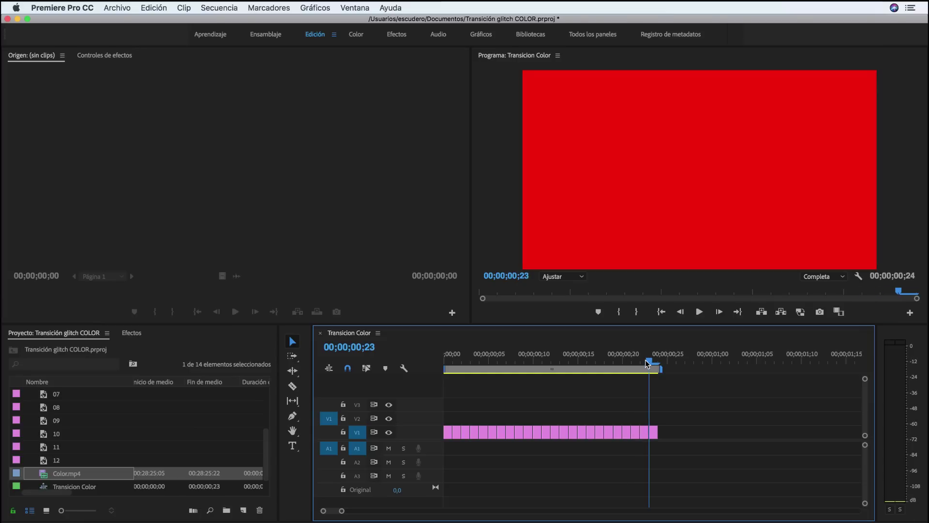
Step: Export the sequence as H.264 'Glitch Color.mp4' with audio export turned off
click(128, 8)
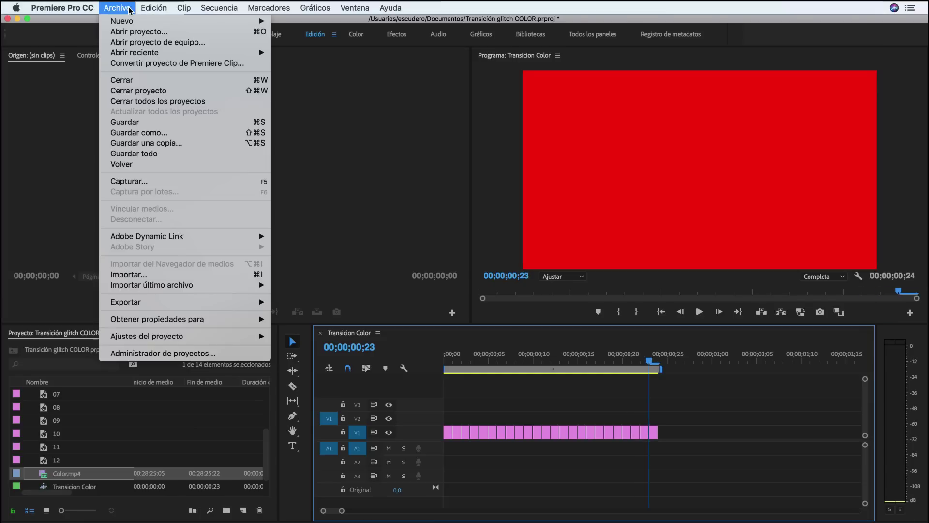
mouse_move(152, 307)
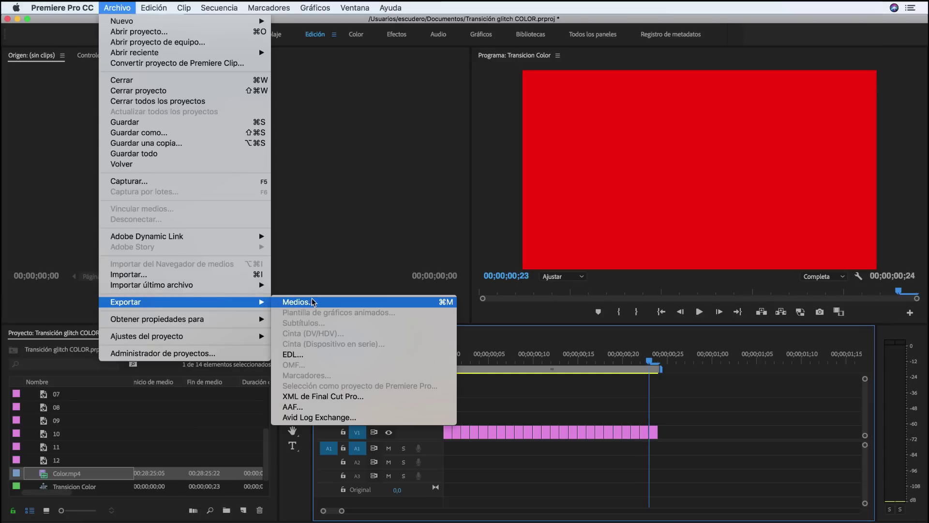
click(297, 302)
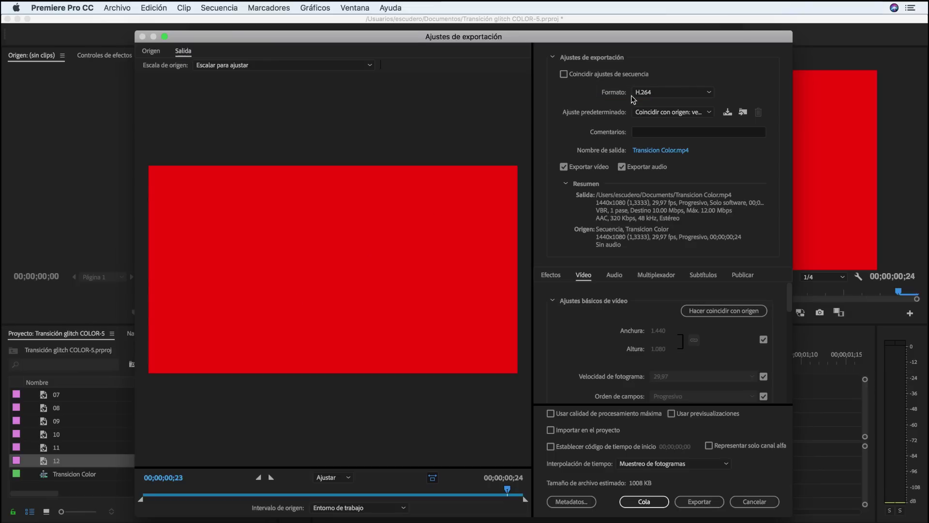
click(658, 152)
drag(357, 94, 320, 94)
text(Glitch Color)
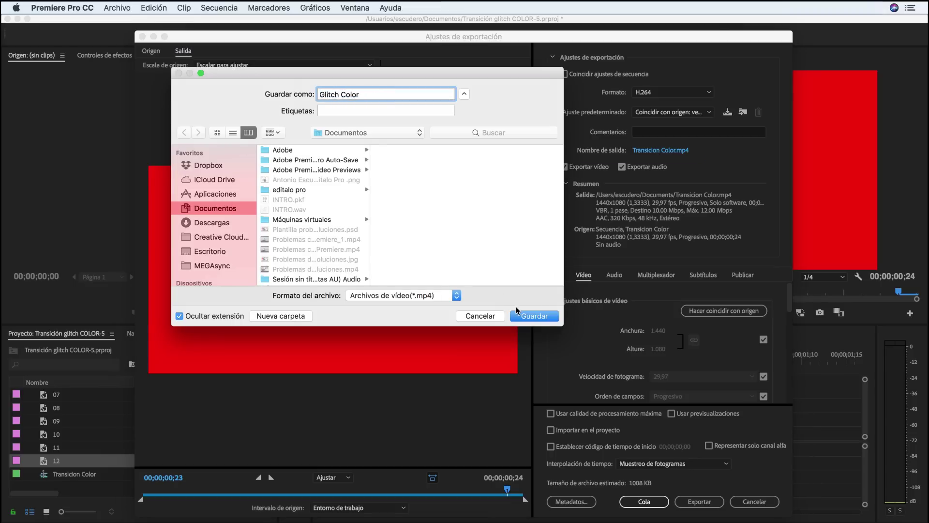
click(528, 317)
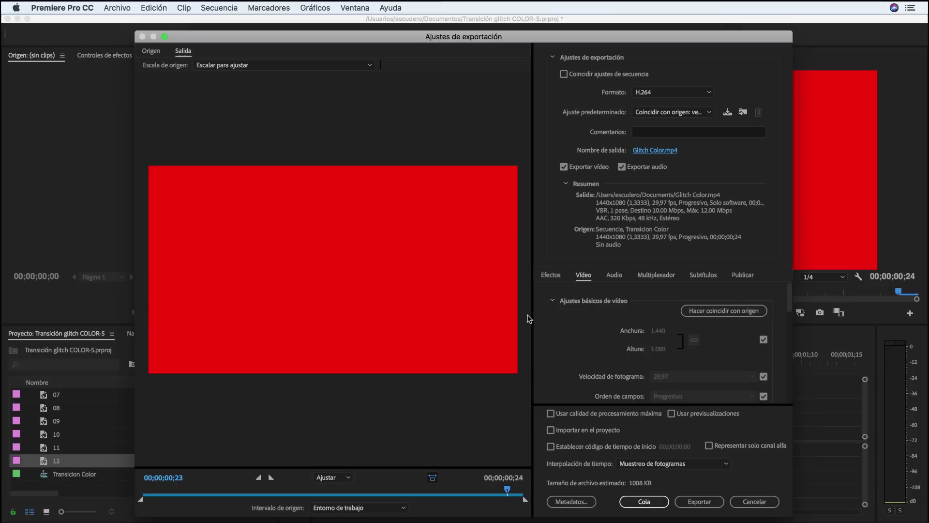
click(623, 168)
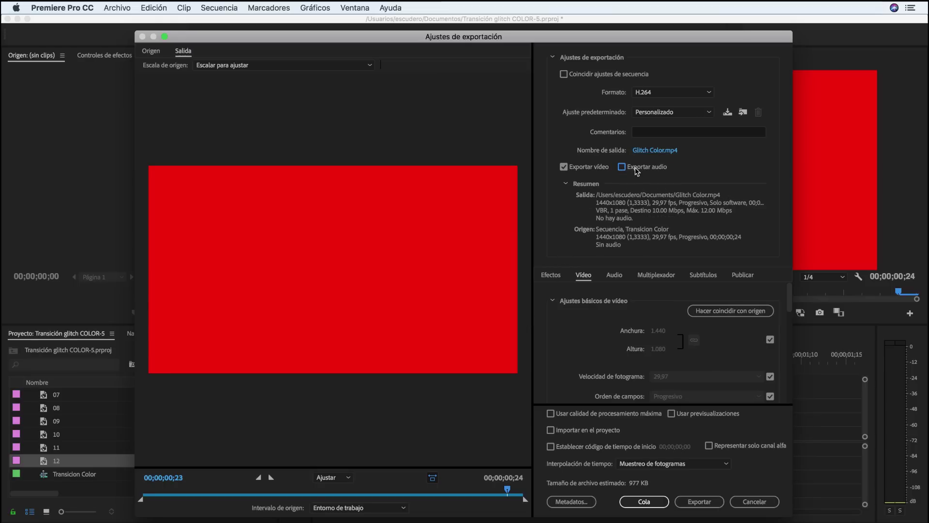
click(701, 502)
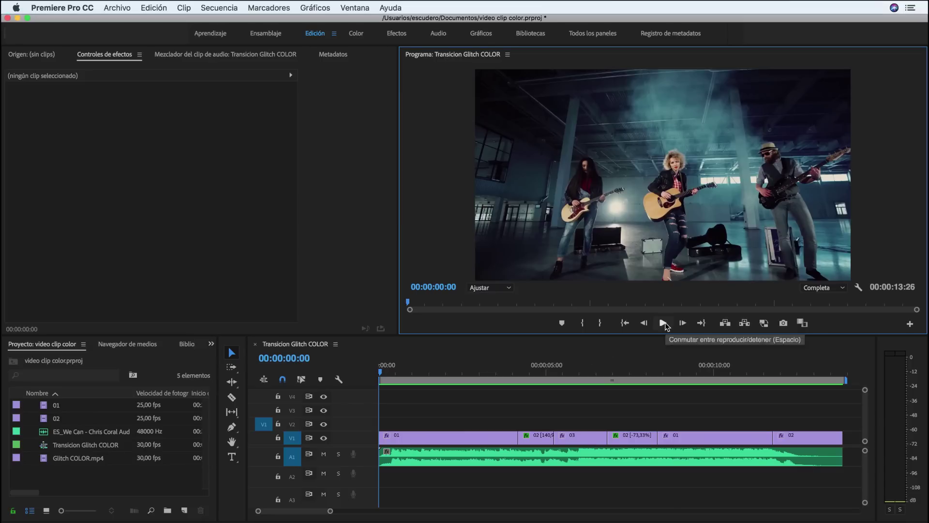
click(664, 323)
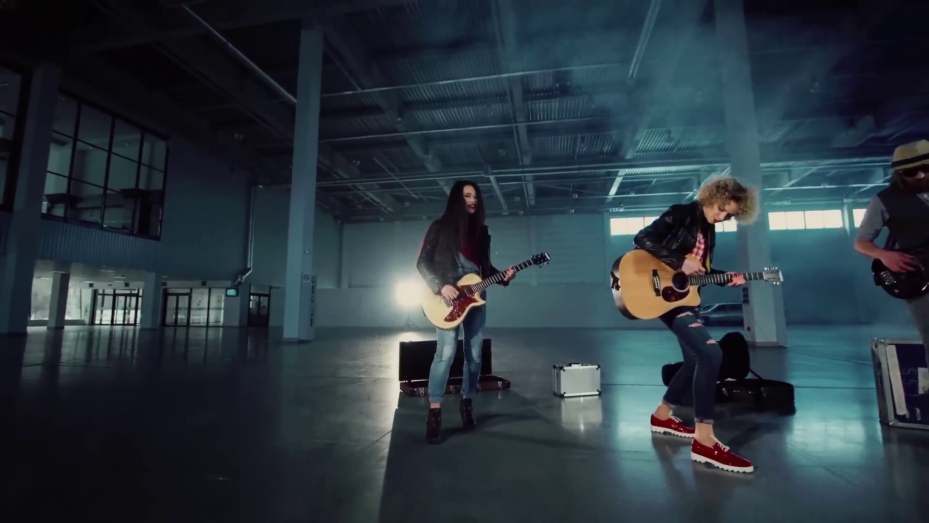
key(Escape)
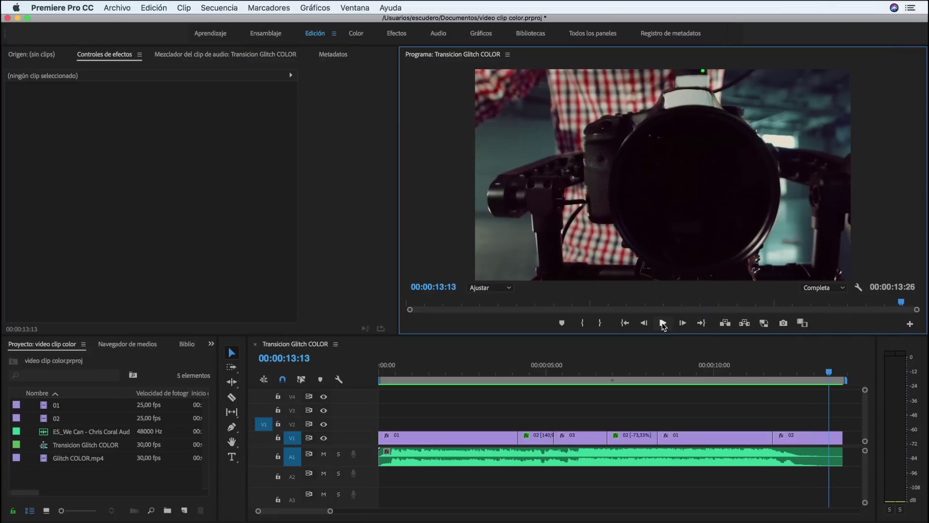
click(380, 386)
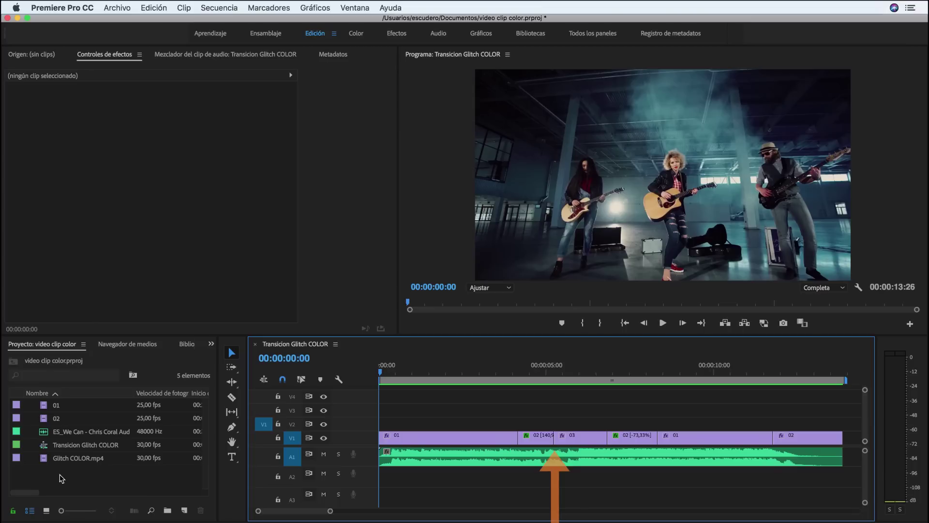
Step: Place Glitch COLOR.mp4 on V2 at the cut near 00:00:04:26 and select it
click(62, 464)
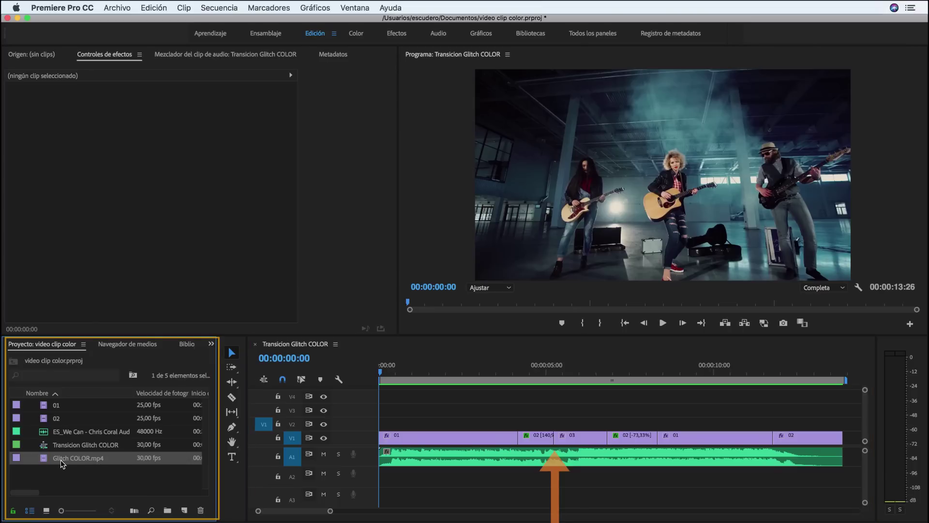
mouse_move(62, 463)
mouse_down()
mouse_move(536, 417)
mouse_move(550, 429)
mouse_move(542, 427)
mouse_up()
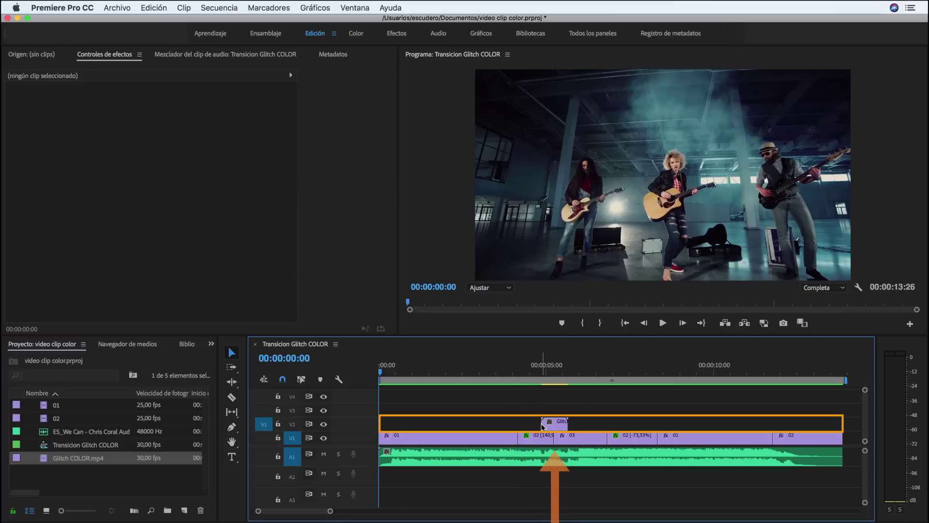
mouse_move(515, 375)
mouse_down()
mouse_move(589, 384)
mouse_move(544, 371)
mouse_up()
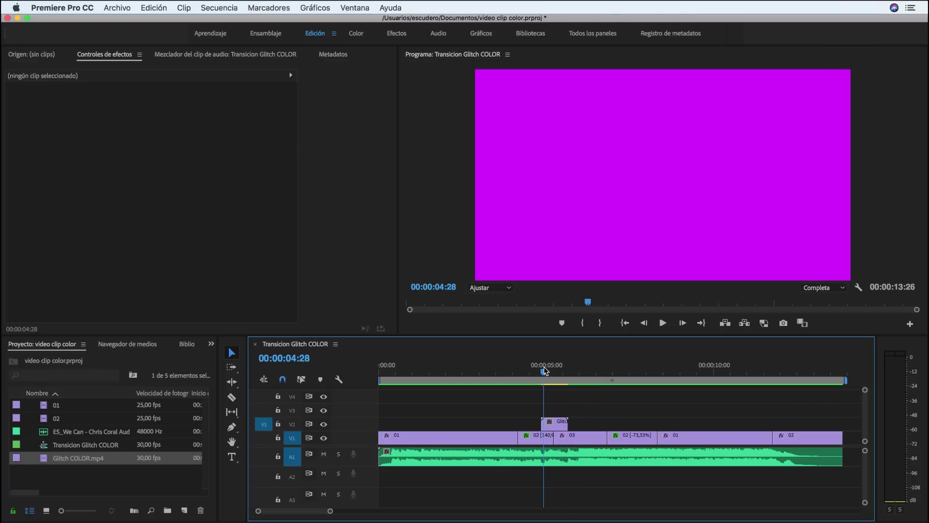
click(559, 427)
key(shift+5)
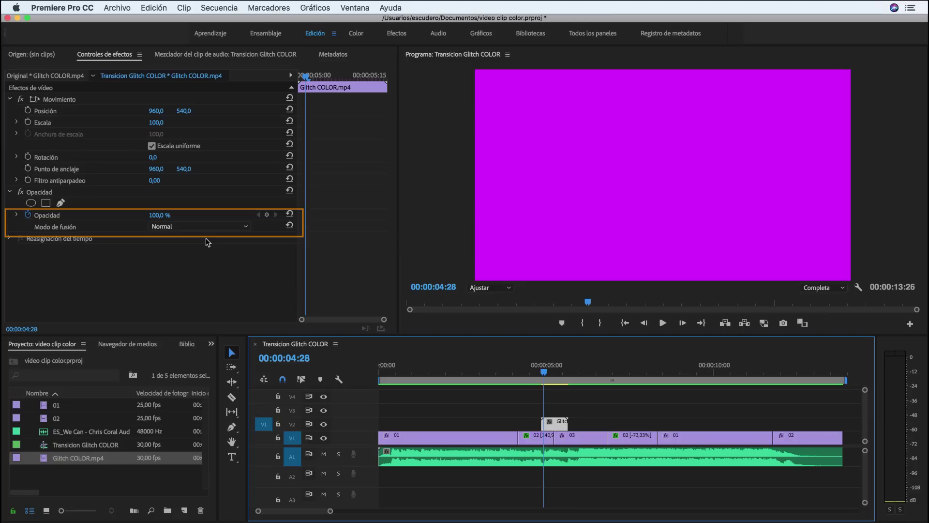
Step: Set the first glitch clip's Modo de fusión to Diferencia, play from 5 seconds, and trim its end
click(246, 228)
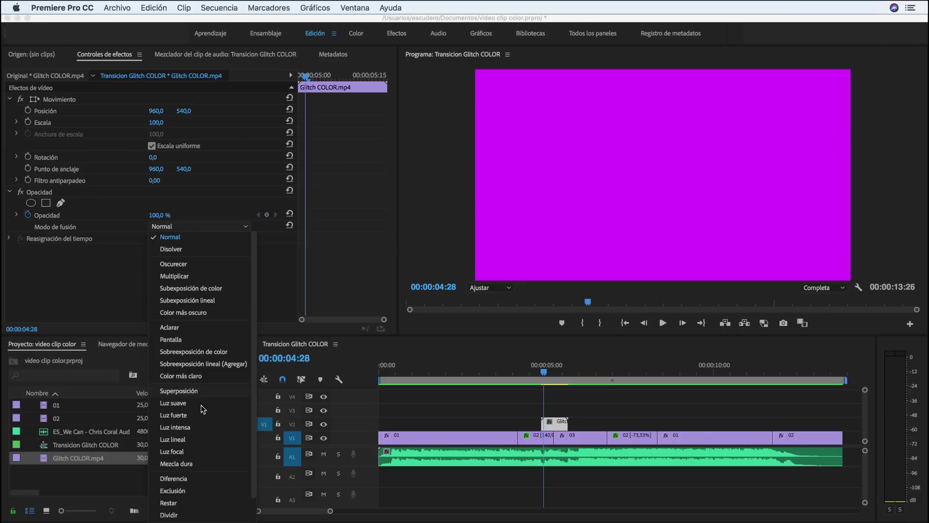
click(174, 479)
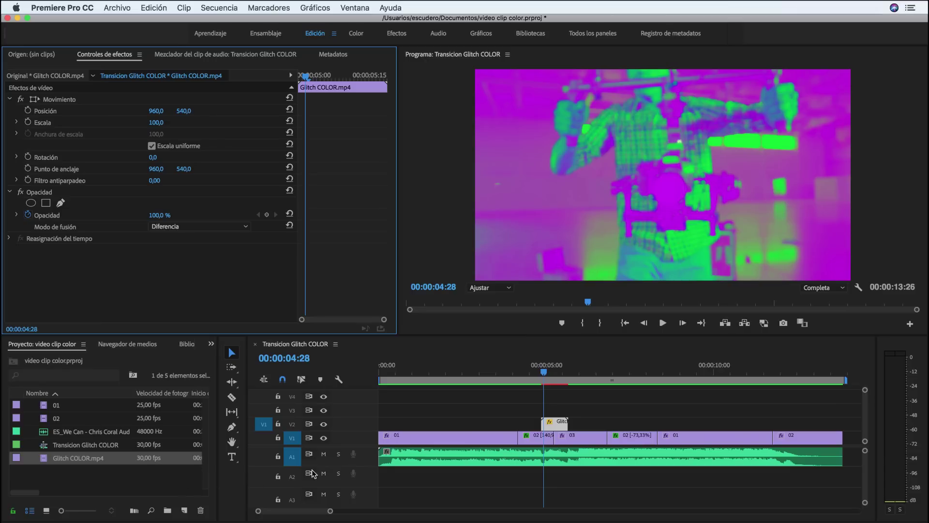
click(545, 375)
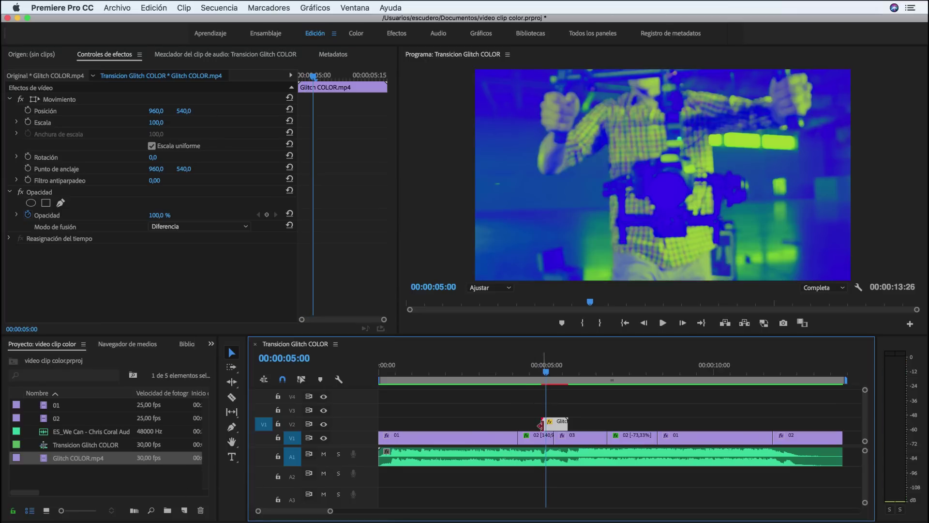
key(space)
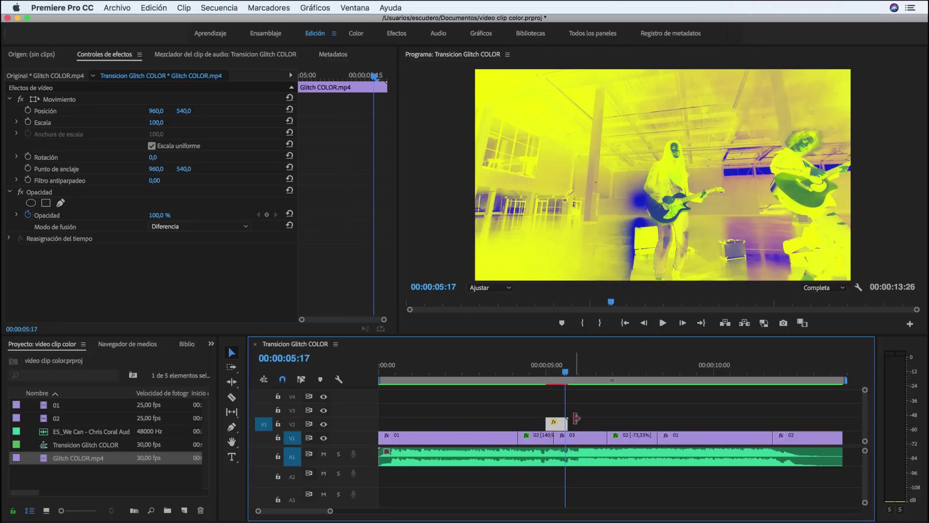
drag(567, 424, 564, 424)
drag(563, 381, 586, 376)
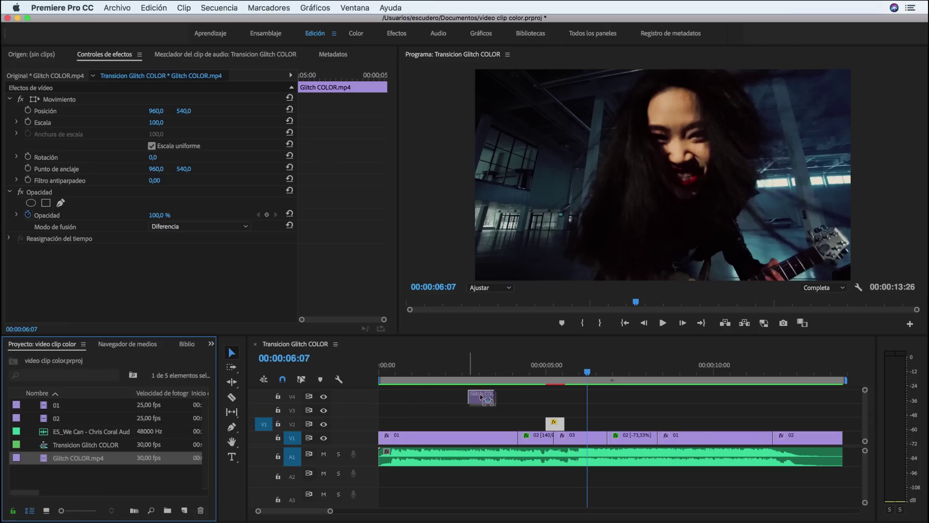
Step: Place a second Glitch COLOR.mp4 on V2 at the 6-second cut in Diferencia mode and scrub to preview
drag(582, 431, 583, 432)
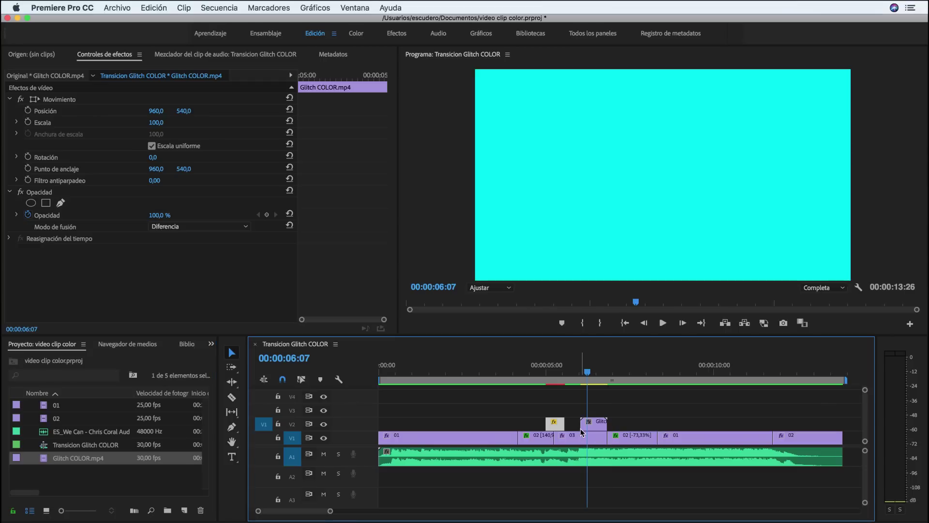
click(237, 228)
click(173, 478)
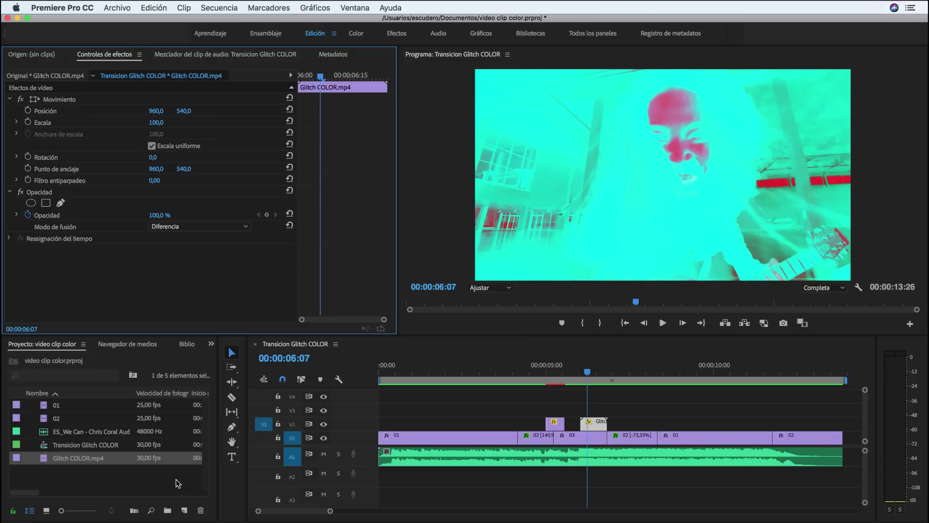
drag(581, 375, 590, 375)
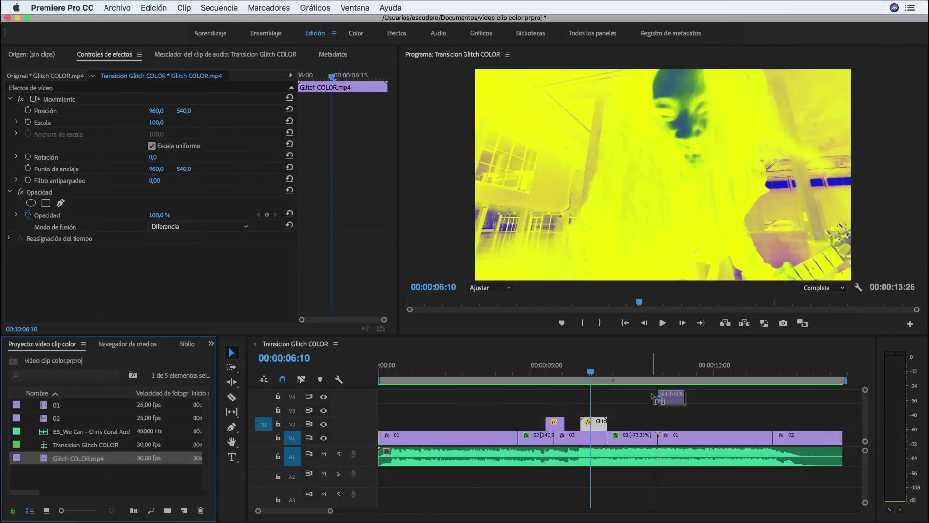
Step: Set the third Glitch COLOR.mp4 clip near 11 seconds to Diferencia and scrub through its transition
click(779, 372)
click(781, 424)
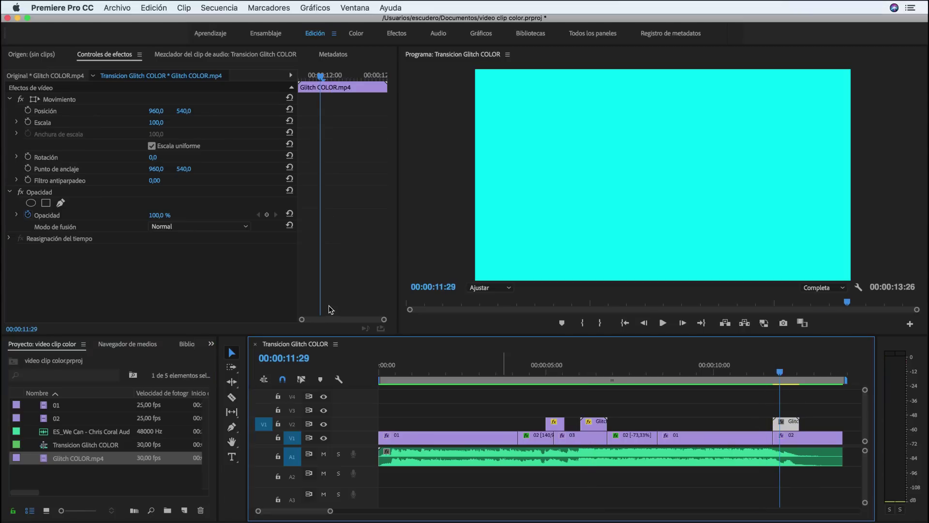
click(227, 228)
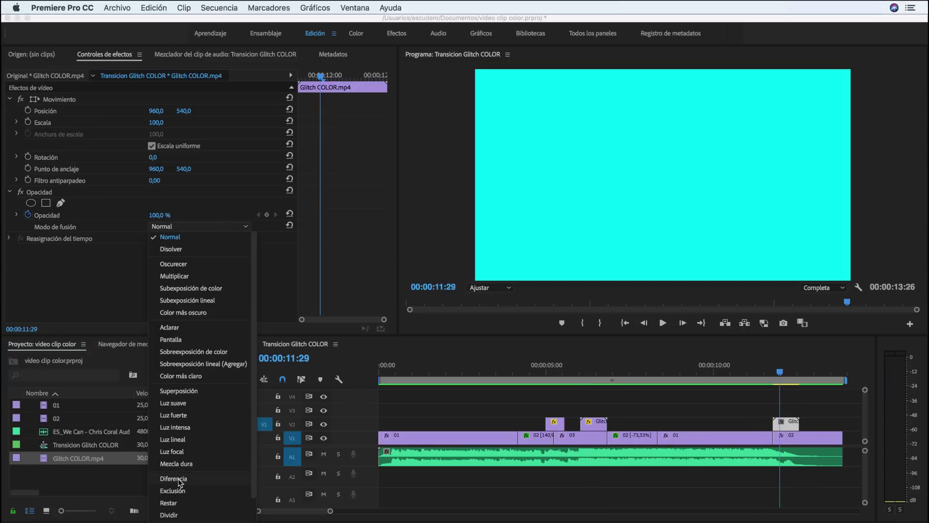
click(178, 479)
drag(774, 373, 722, 415)
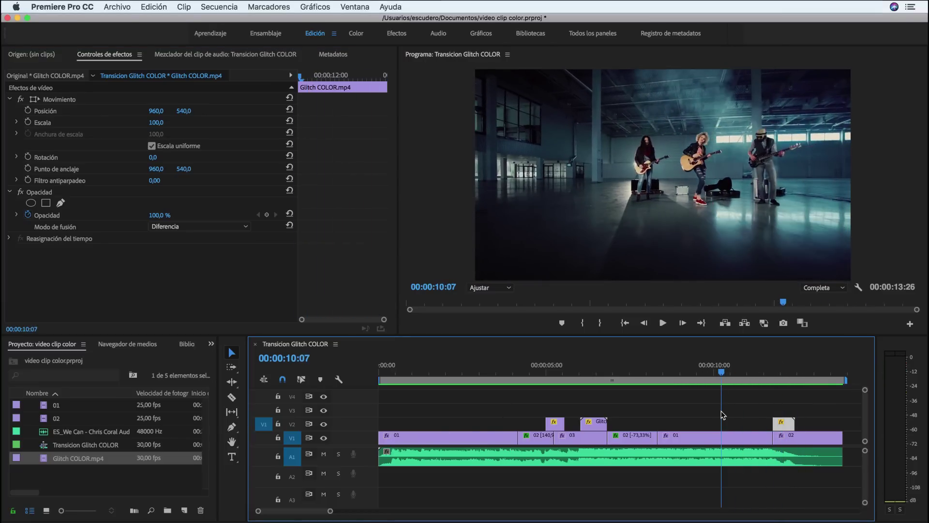